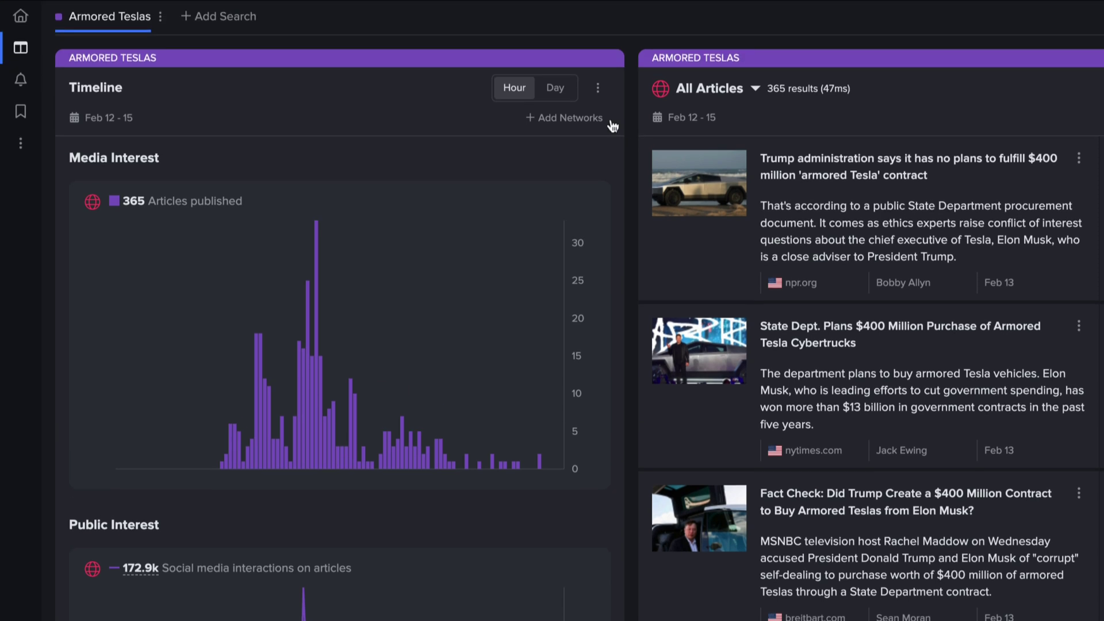
# Step: Add X posts, Reddit posts and Instagram posts to the networks shown in the Armored Teslas timeline
pyautogui.click(605, 119)
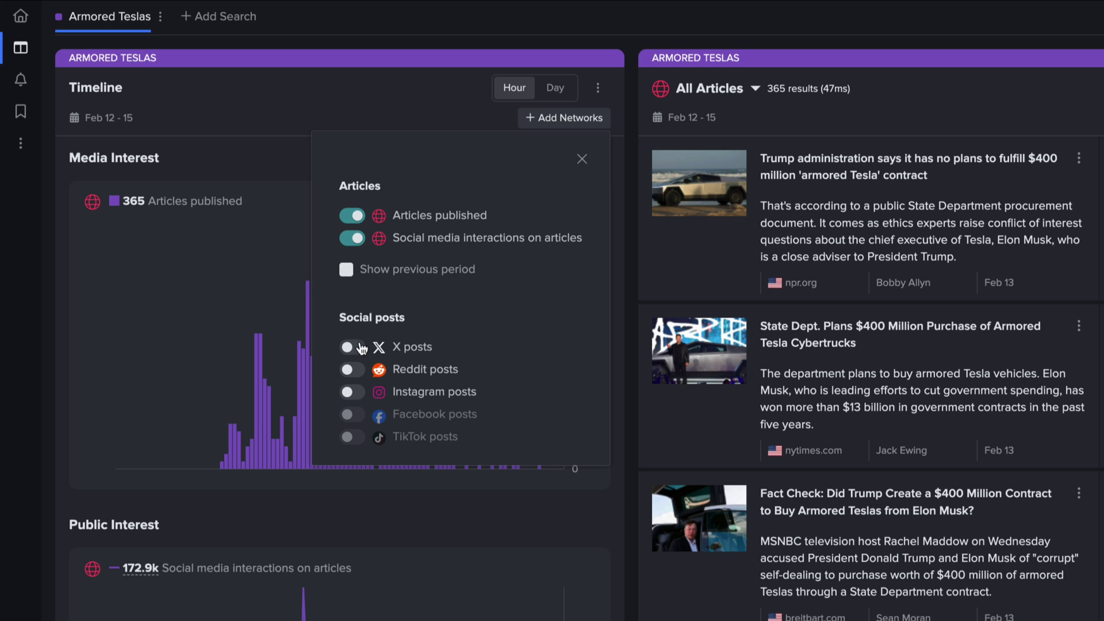
pyautogui.click(361, 348)
pyautogui.click(360, 370)
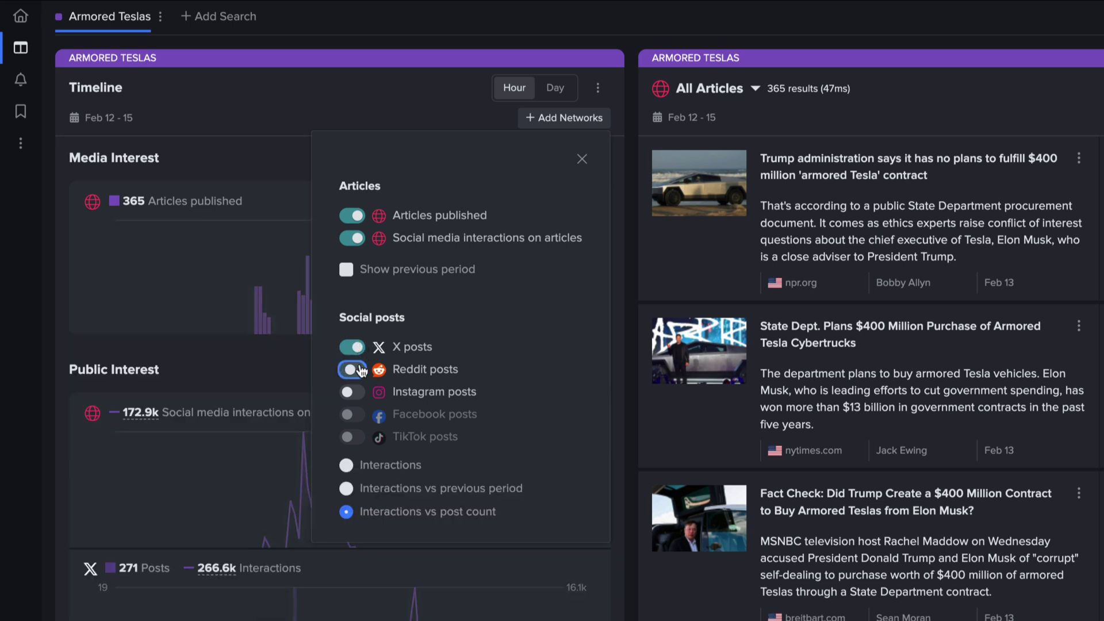
pyautogui.click(361, 394)
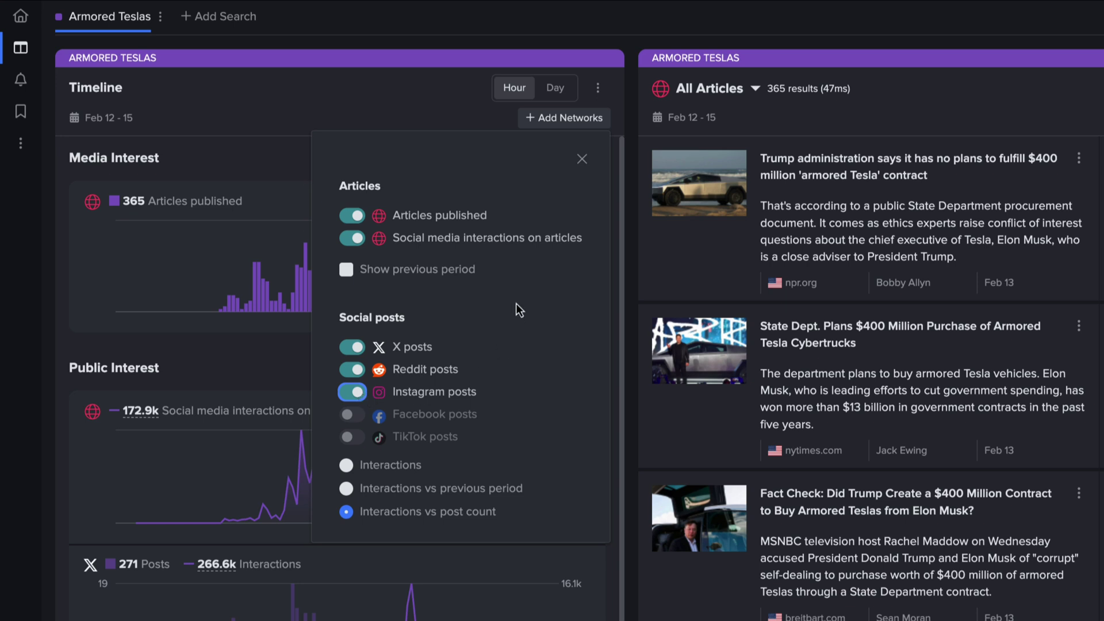
pyautogui.click(582, 159)
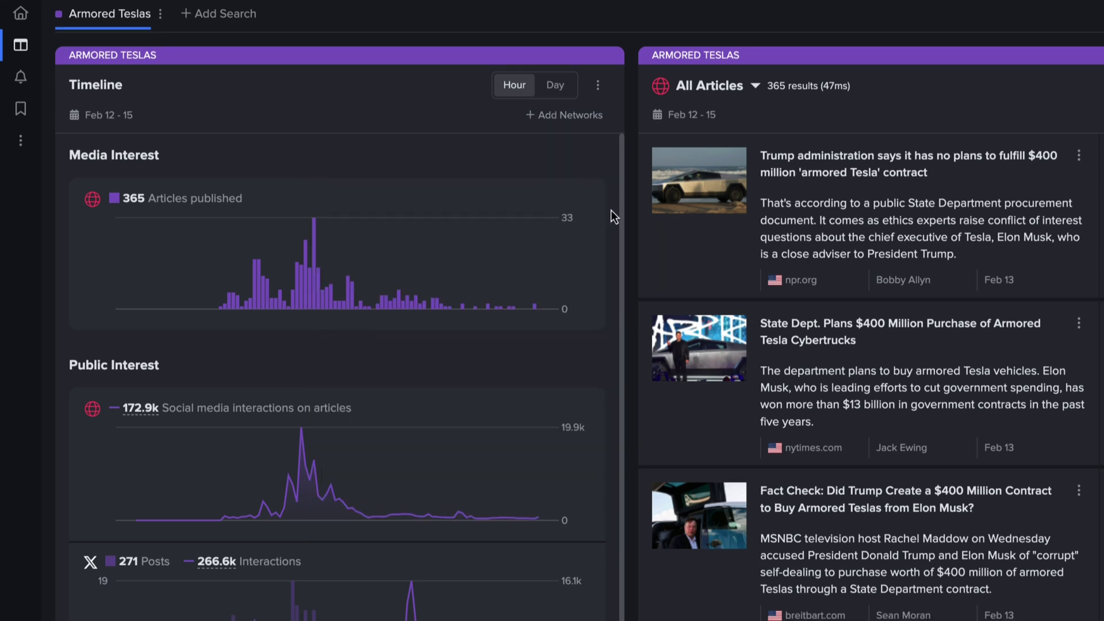
# Step: Inspect the social posts behind the activity points on the Armored Teslas timeline, including the main Reddit interactions peak
pyautogui.scroll(-5, 611, 209)
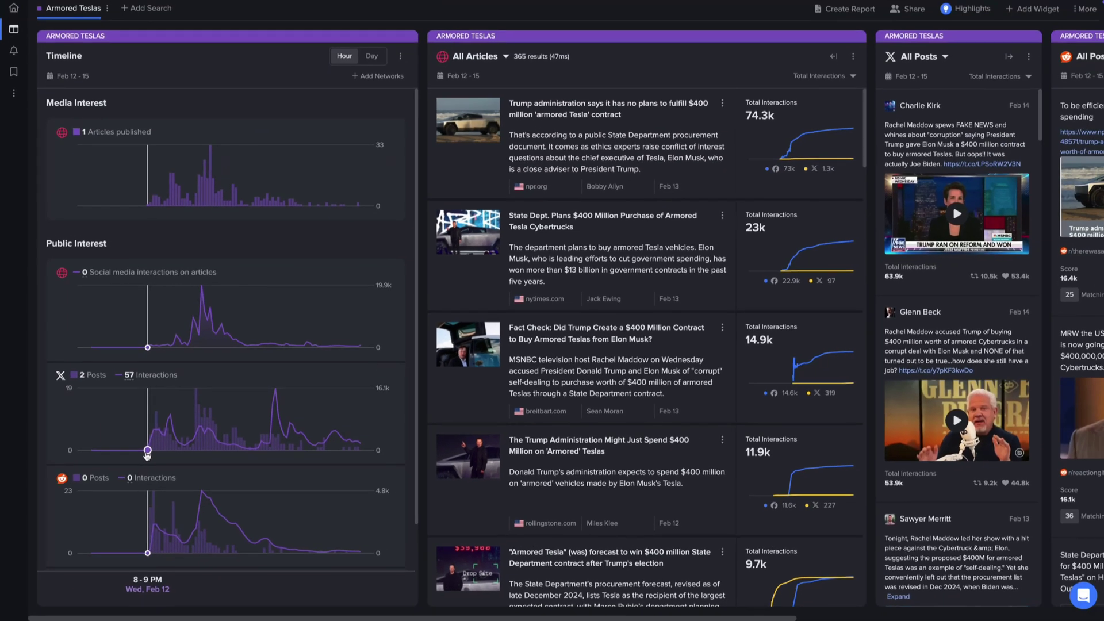
pyautogui.click(220, 367)
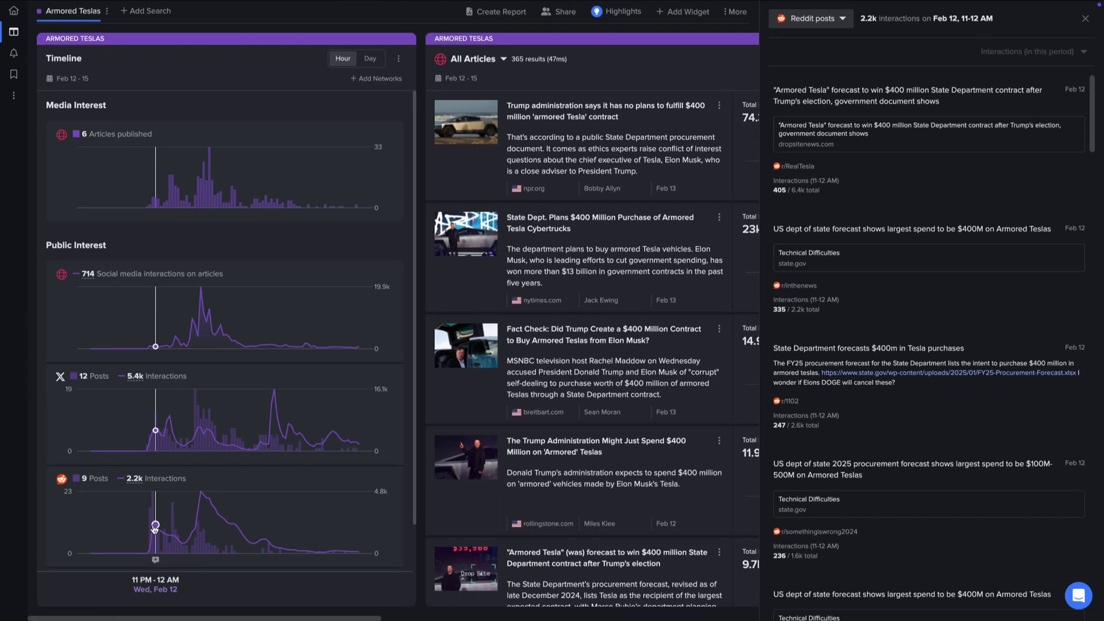
pyautogui.click(200, 496)
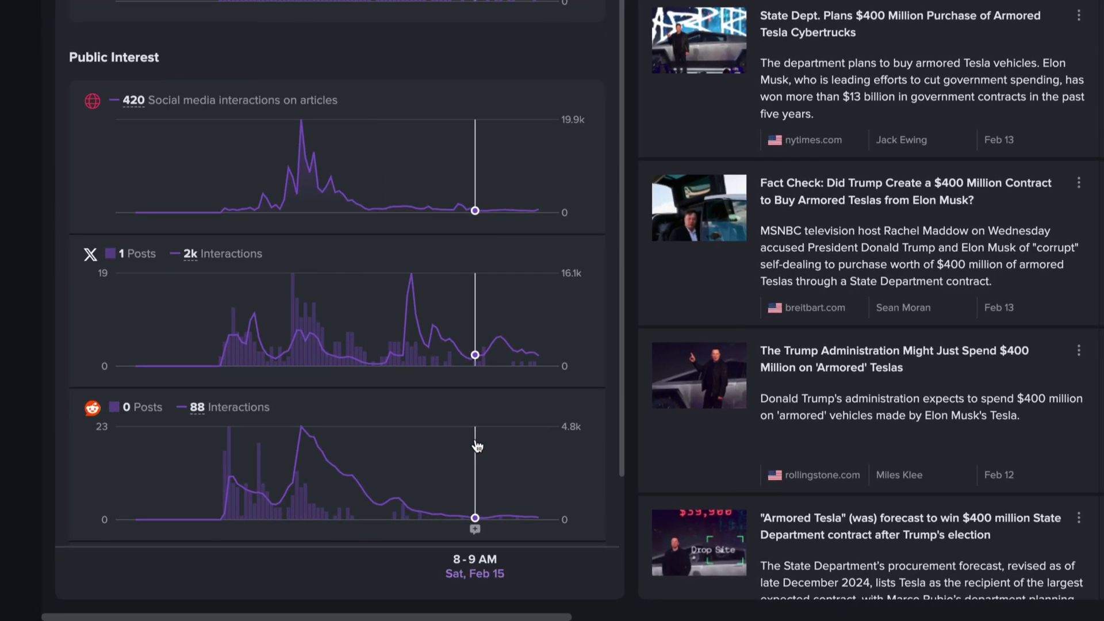
# Step: Examine the Instagram posts behind the Feb 13, 5-6 PM peak, enlarging the second post's image before closing the post list
pyautogui.scroll(-2, 317, 501)
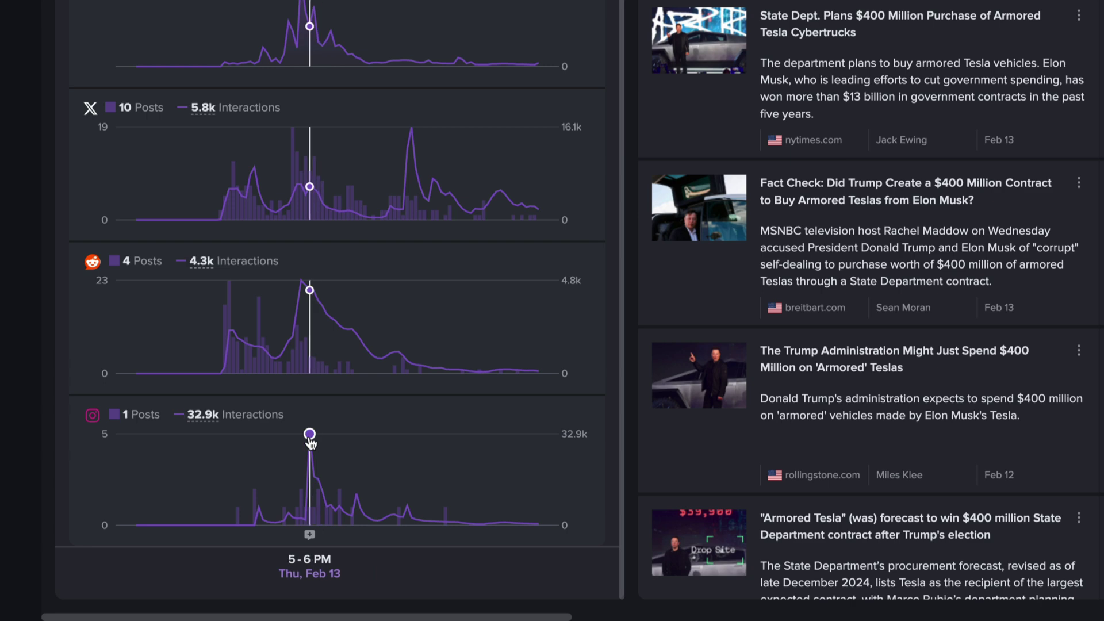
pyautogui.click(309, 436)
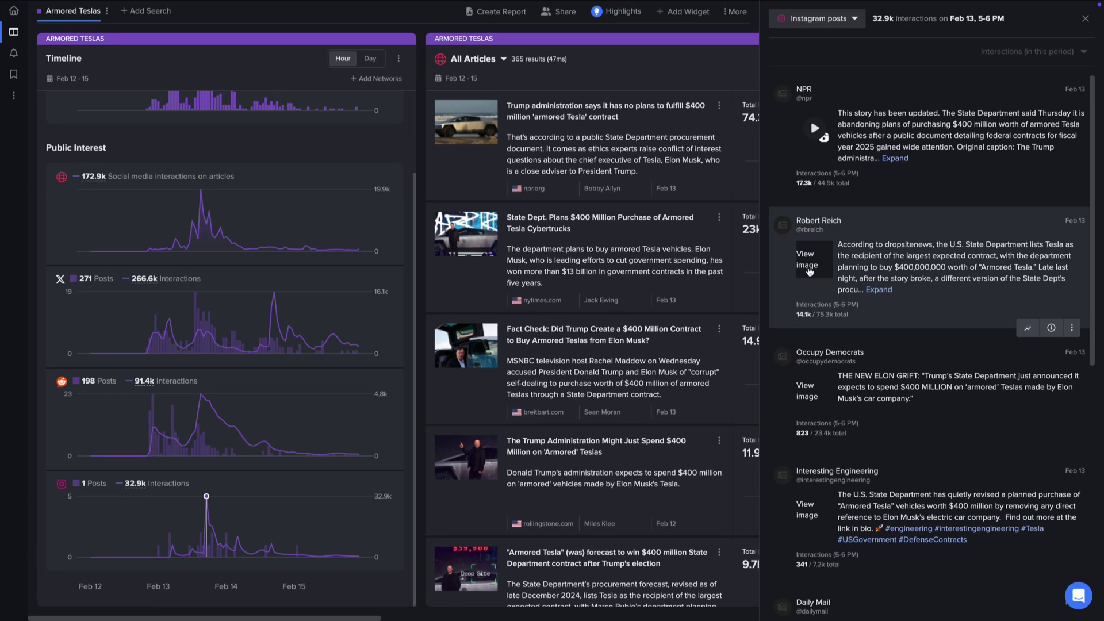
pyautogui.click(808, 267)
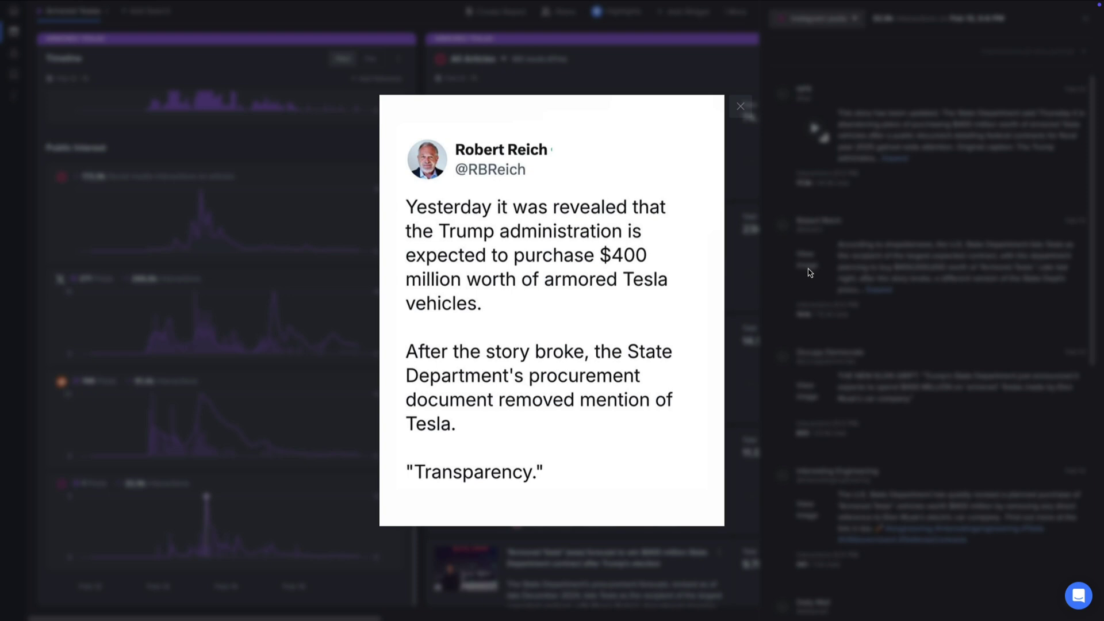
pyautogui.click(742, 108)
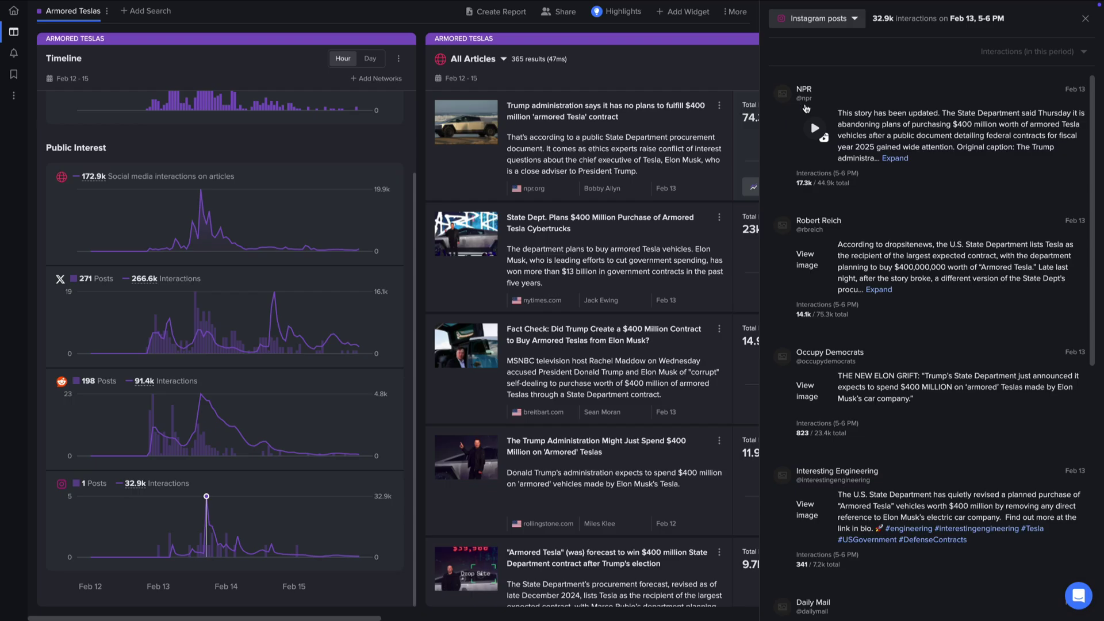
pyautogui.click(1086, 19)
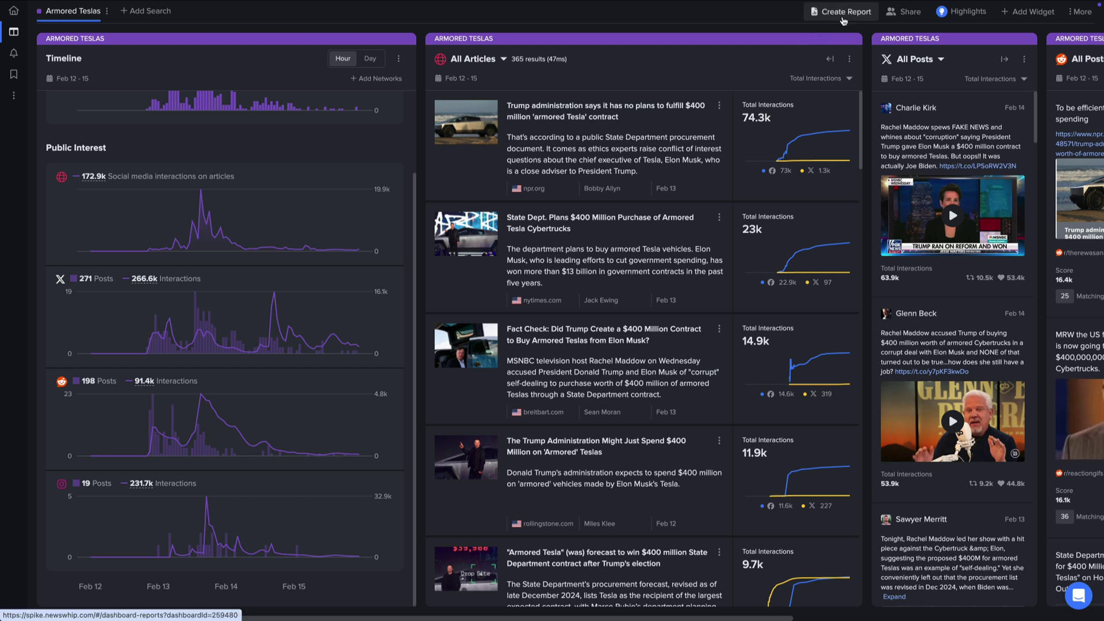
# Step: Create a report preview, review its Interest overview and both Interest over time slides, and leave without exporting
pyautogui.click(843, 21)
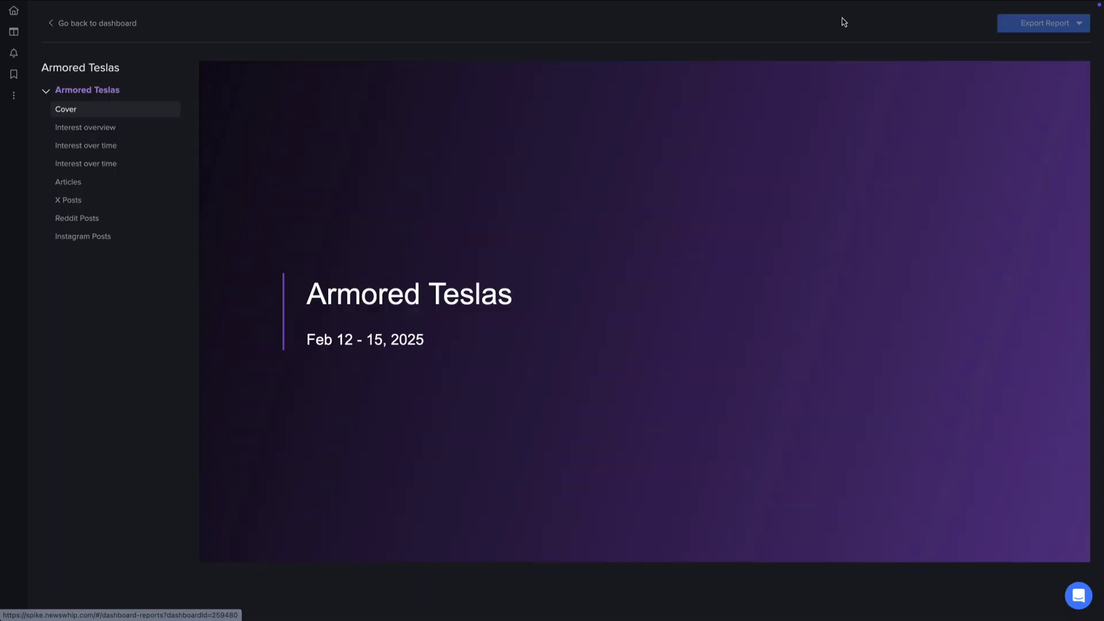
pyautogui.click(117, 131)
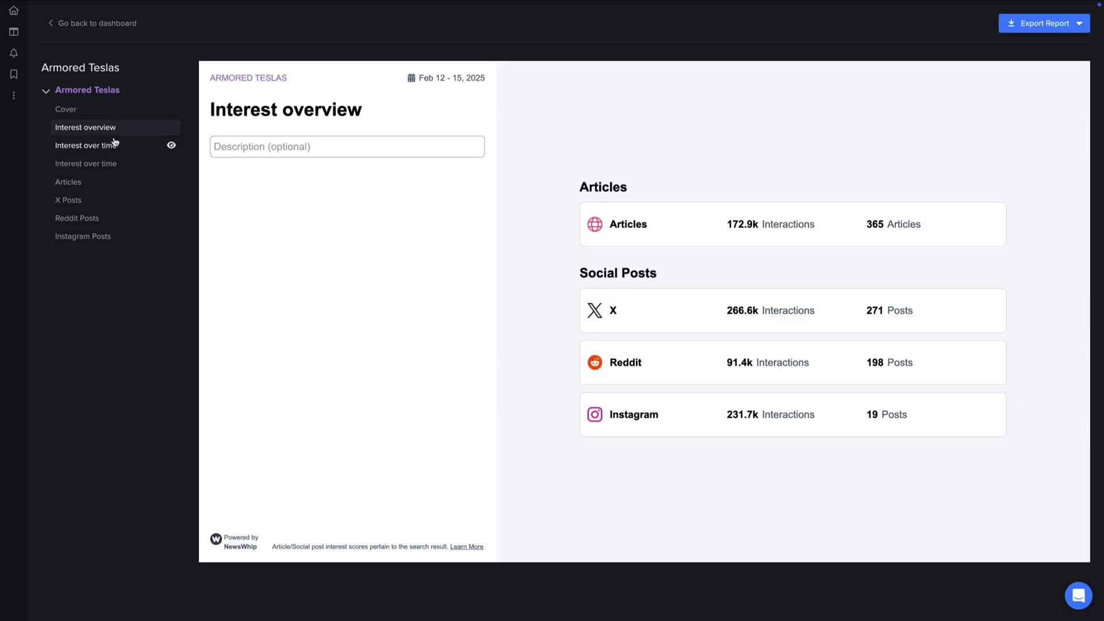
pyautogui.click(114, 146)
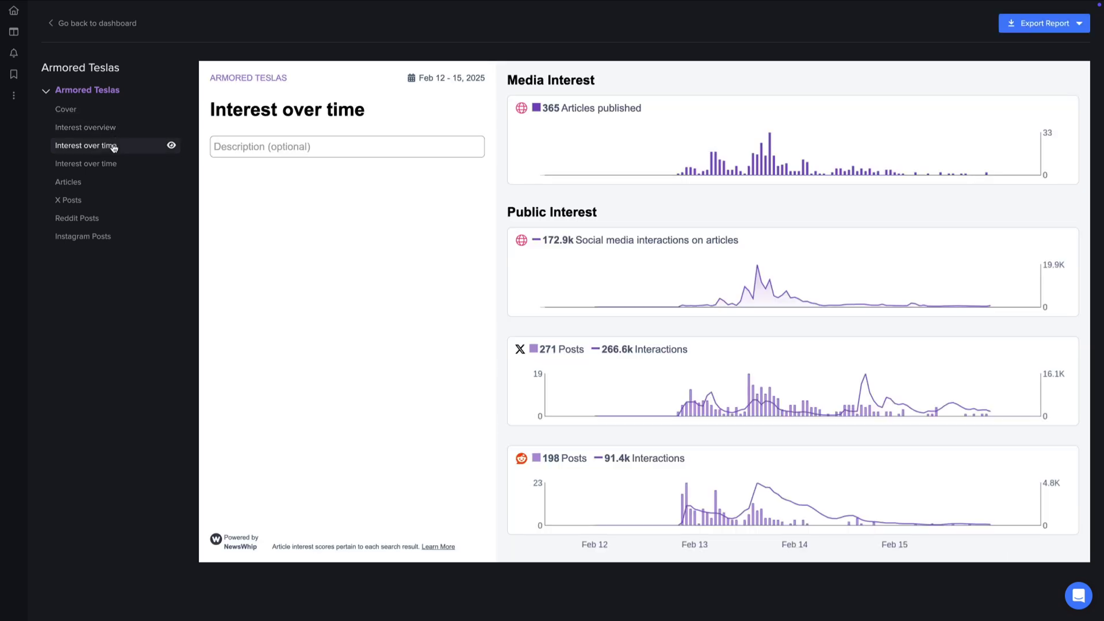
pyautogui.click(117, 165)
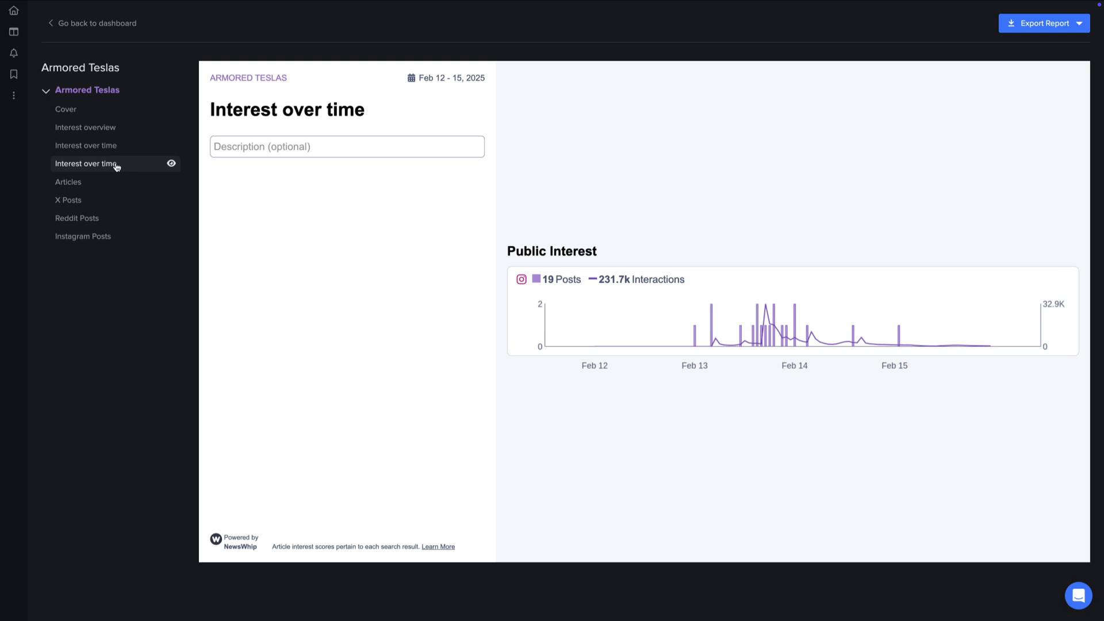
pyautogui.click(79, 26)
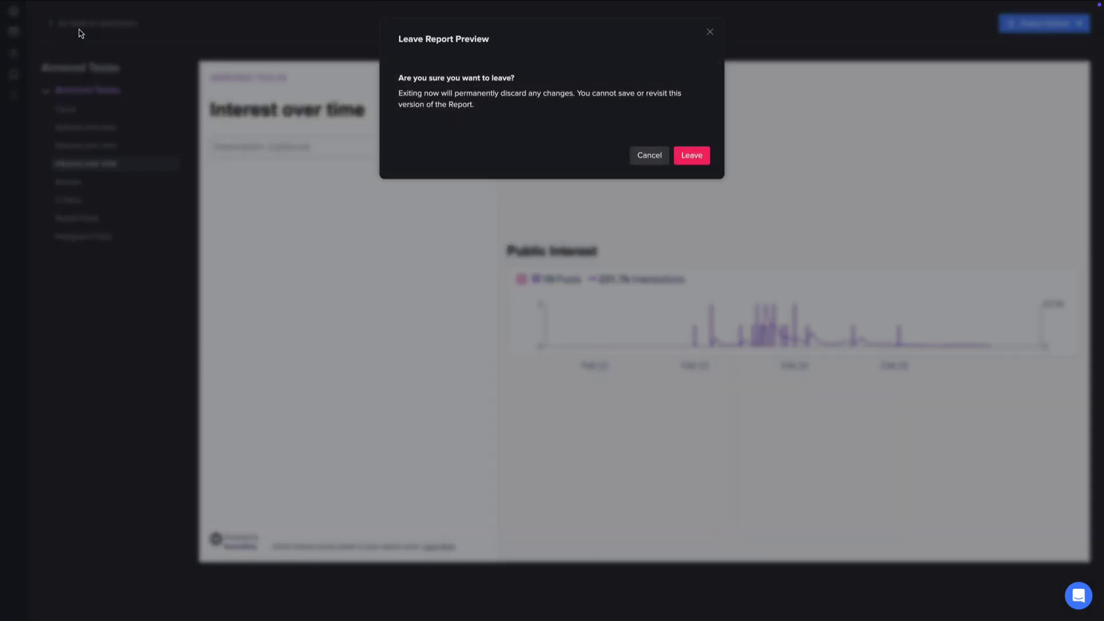
pyautogui.click(692, 156)
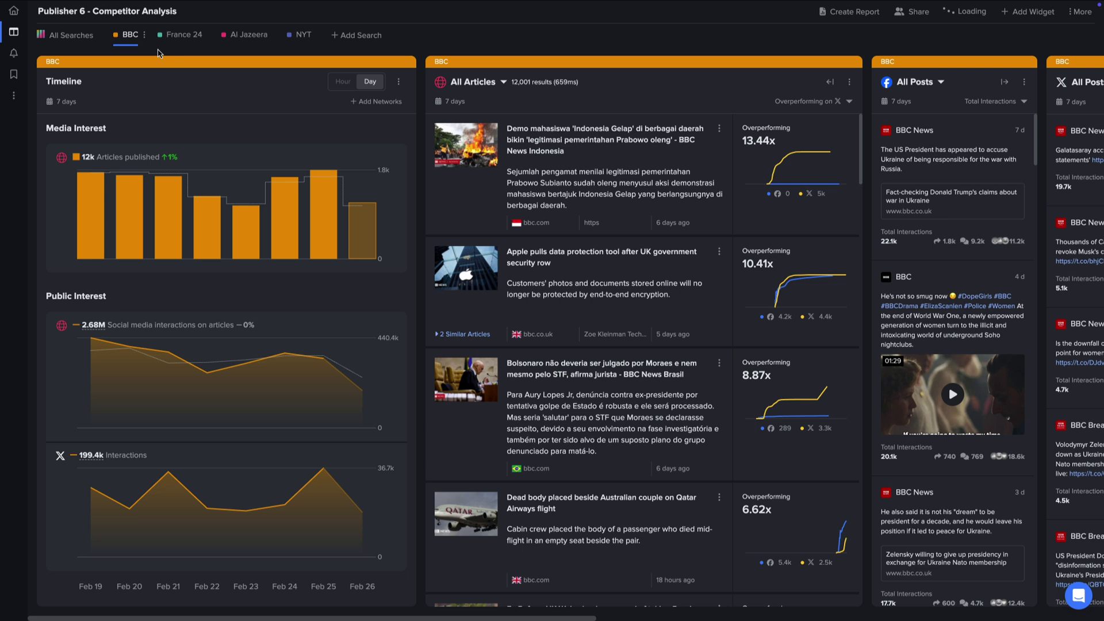
# Step: Chart public X interactions for all searches in the Publisher 6 - Competitor Analysis dashboard, hiding and restoring BBC for comparison
pyautogui.click(70, 36)
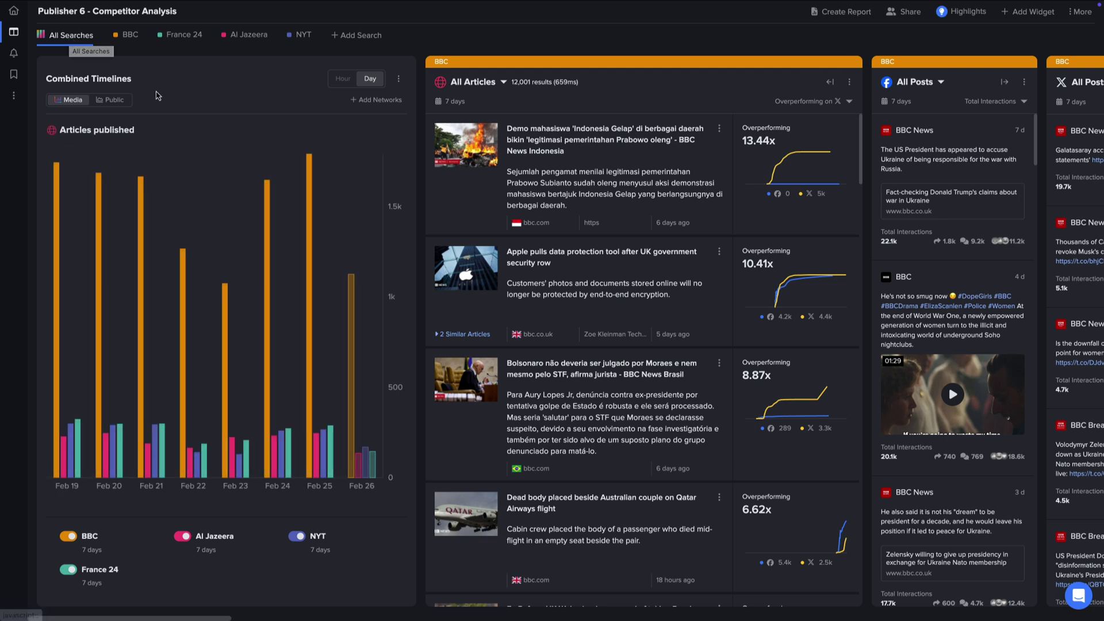
pyautogui.click(128, 103)
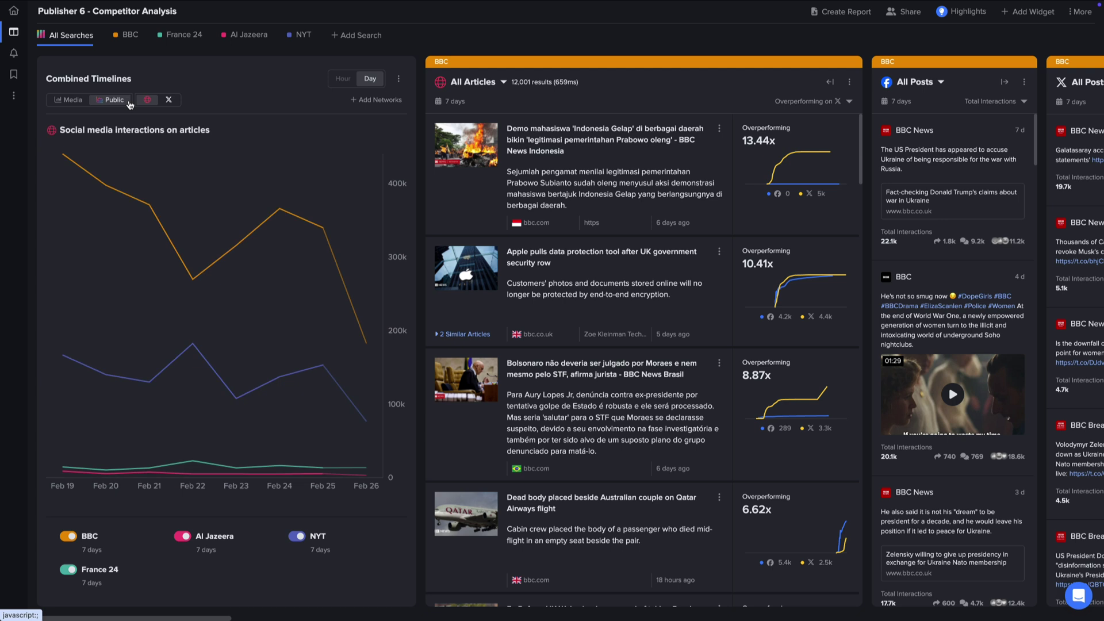
pyautogui.click(169, 100)
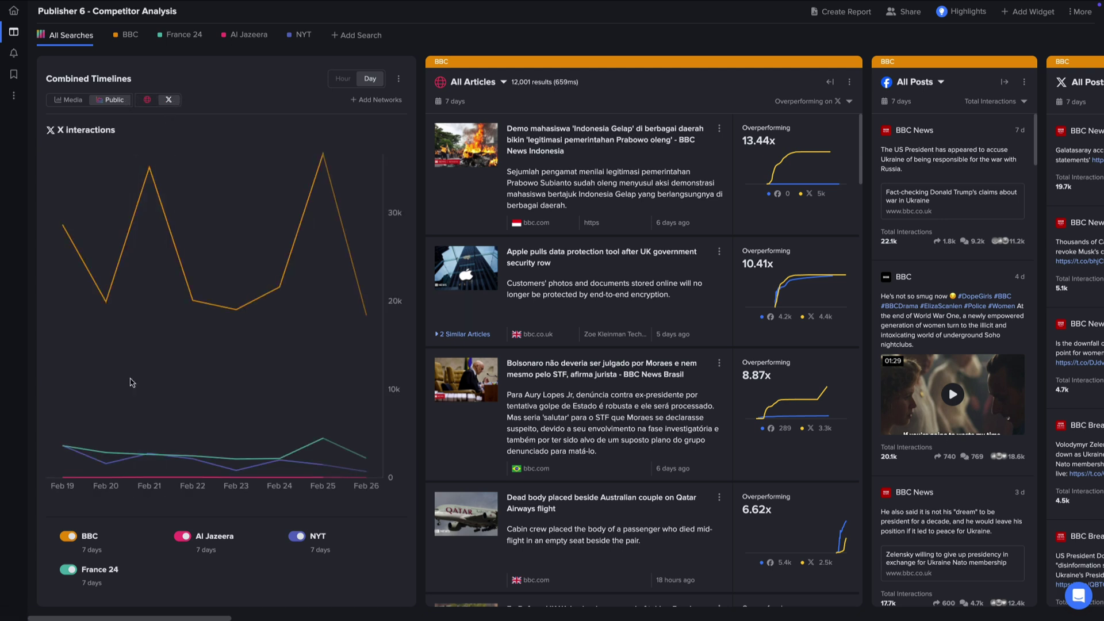
pyautogui.click(70, 536)
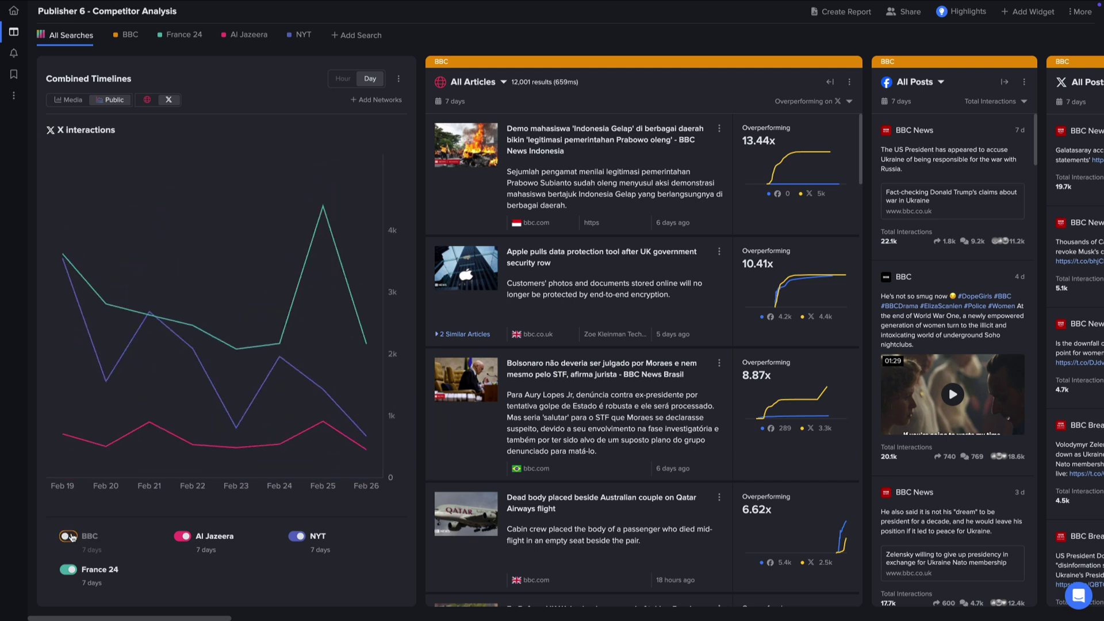
pyautogui.click(70, 536)
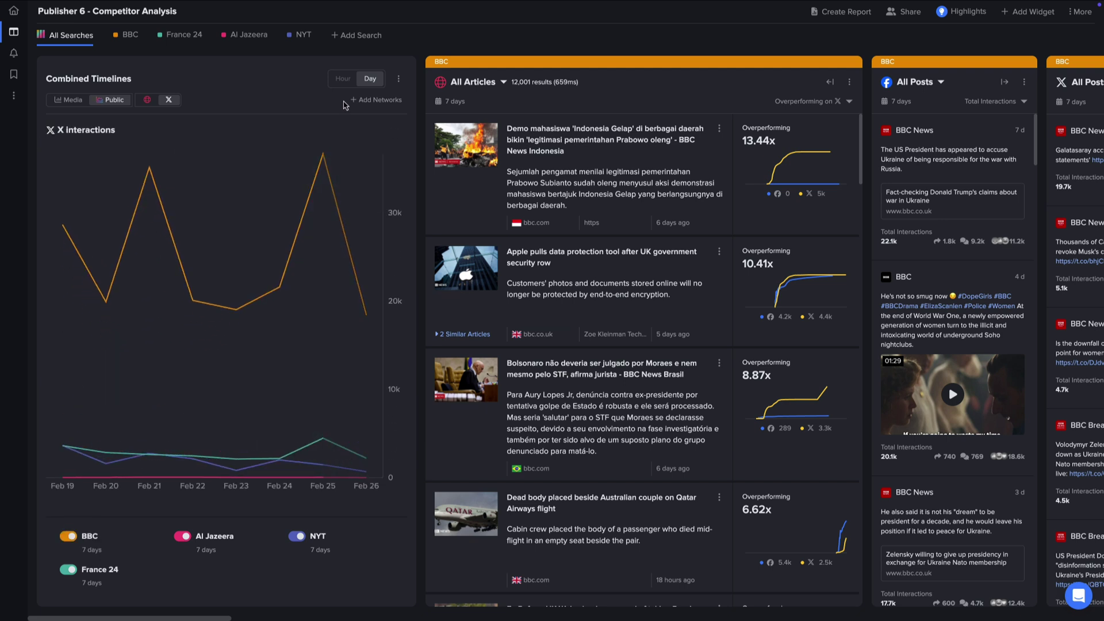
# Step: Add Instagram posts to the BBC search's networks and switch the combined public timeline to Instagram
pyautogui.click(368, 100)
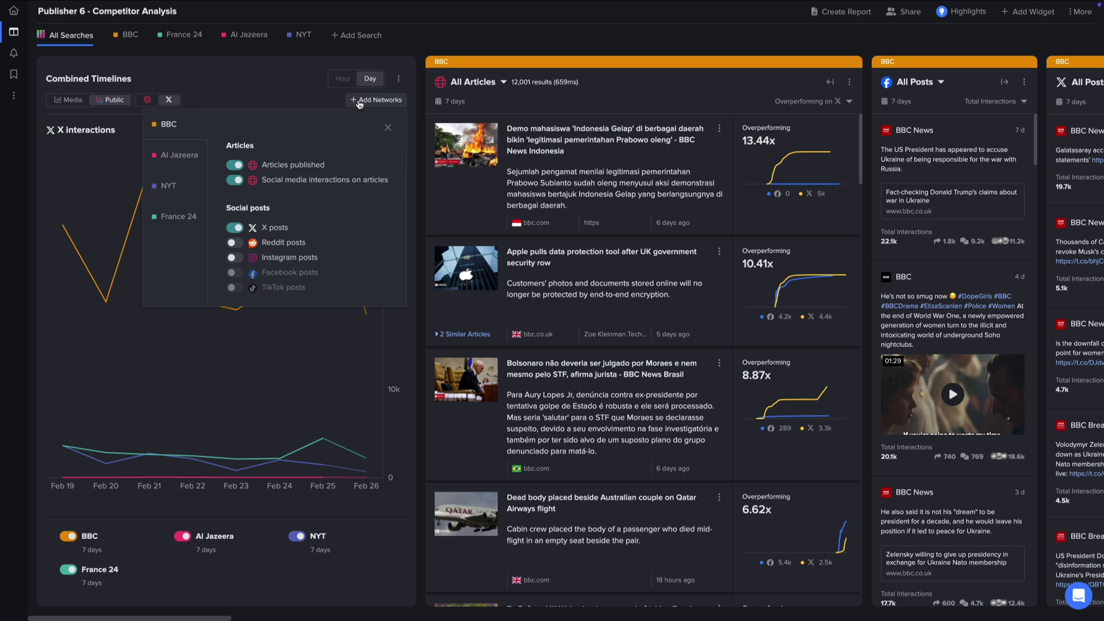
pyautogui.click(241, 260)
pyautogui.click(194, 100)
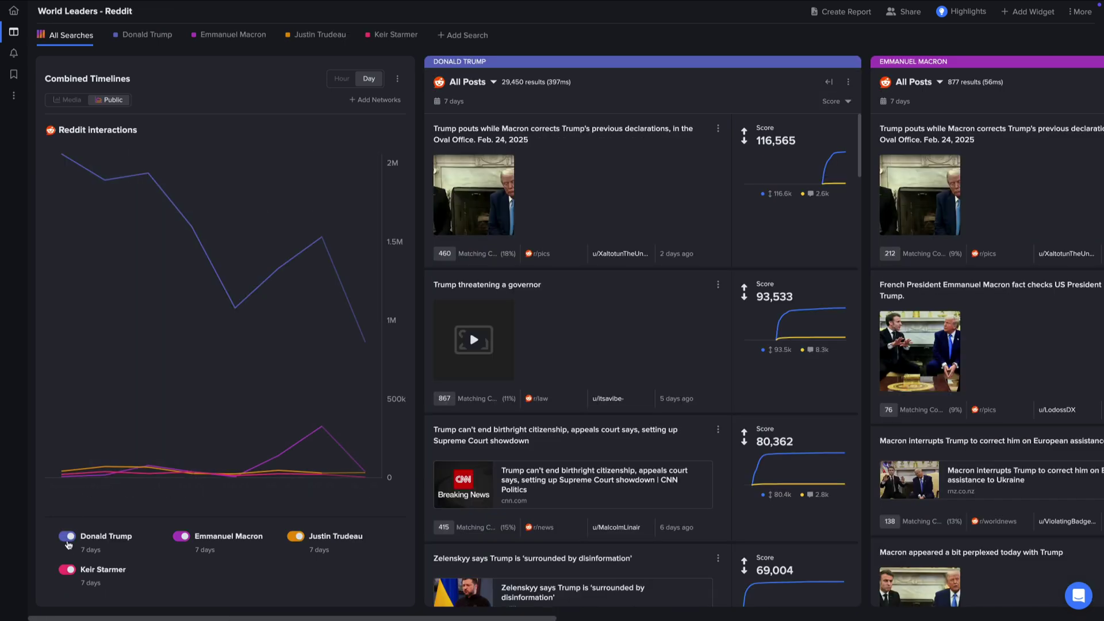
# Step: Hide Donald Trump from the combined Reddit timeline and inspect the posts behind Emmanuel Macron's Feb 21 and Feb 25 peaks
pyautogui.click(67, 540)
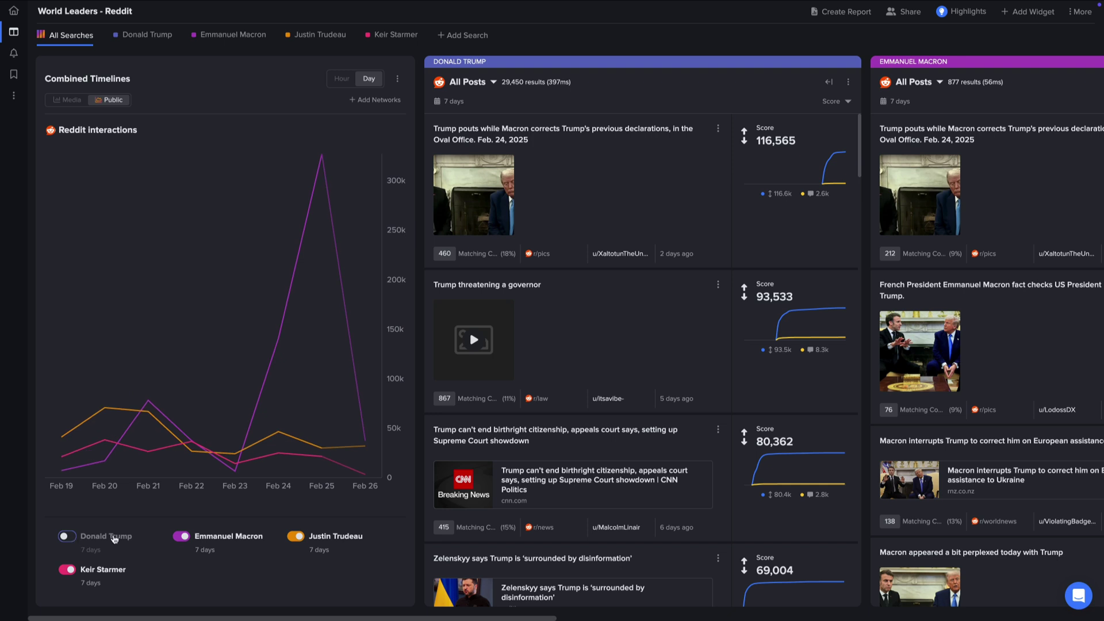
pyautogui.click(151, 406)
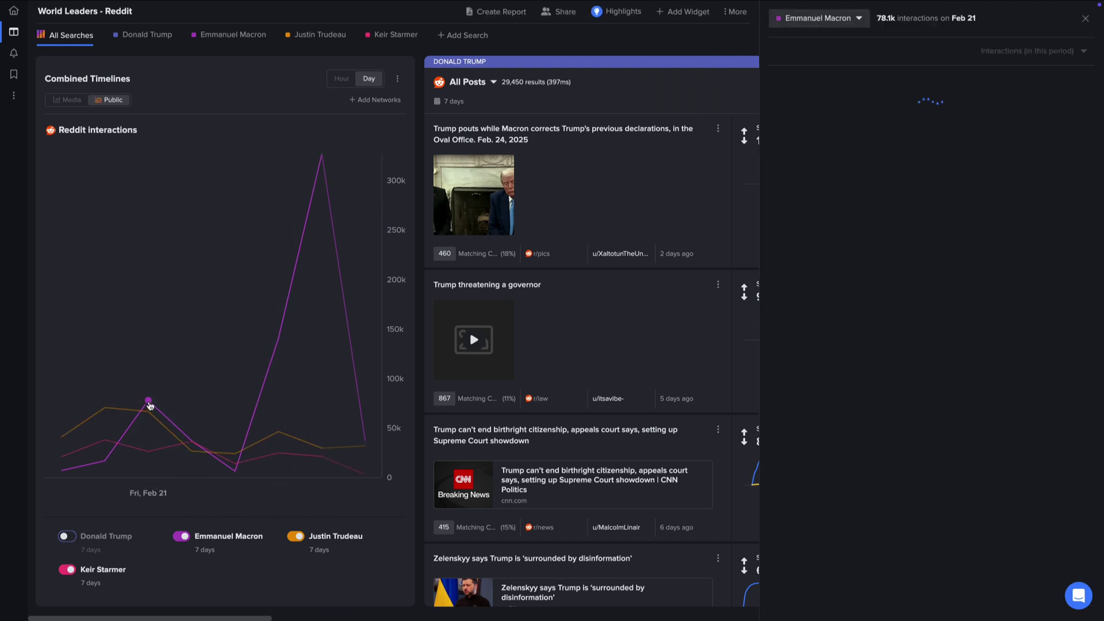
pyautogui.click(324, 158)
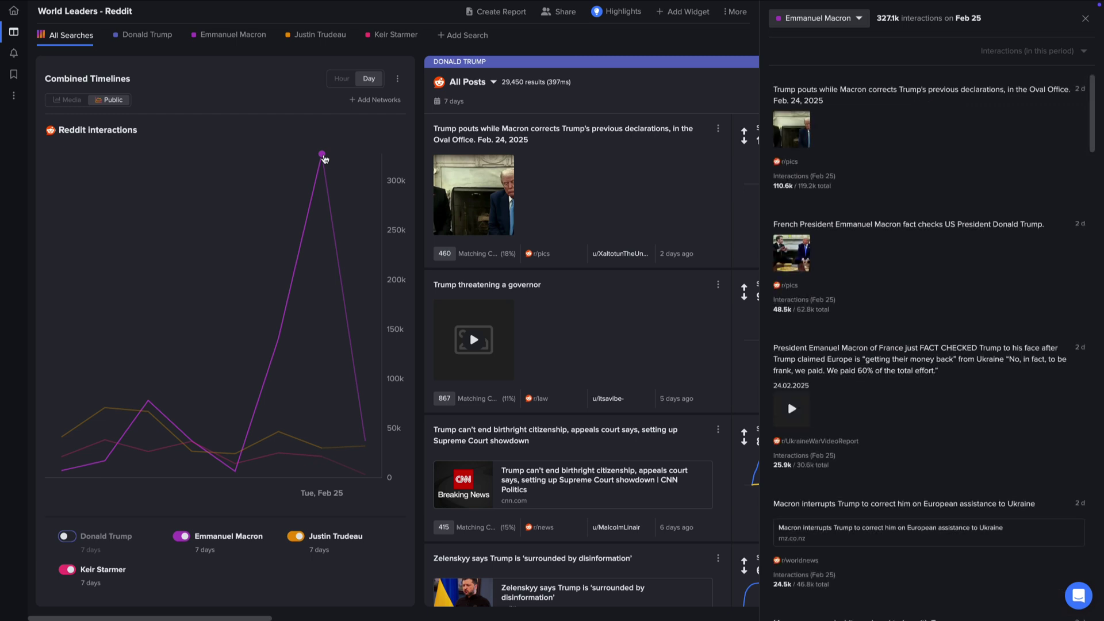
# Step: Set the Donald Trump search's timeline to show Interactions vs post count, after trying the Interactions option
pyautogui.click(155, 42)
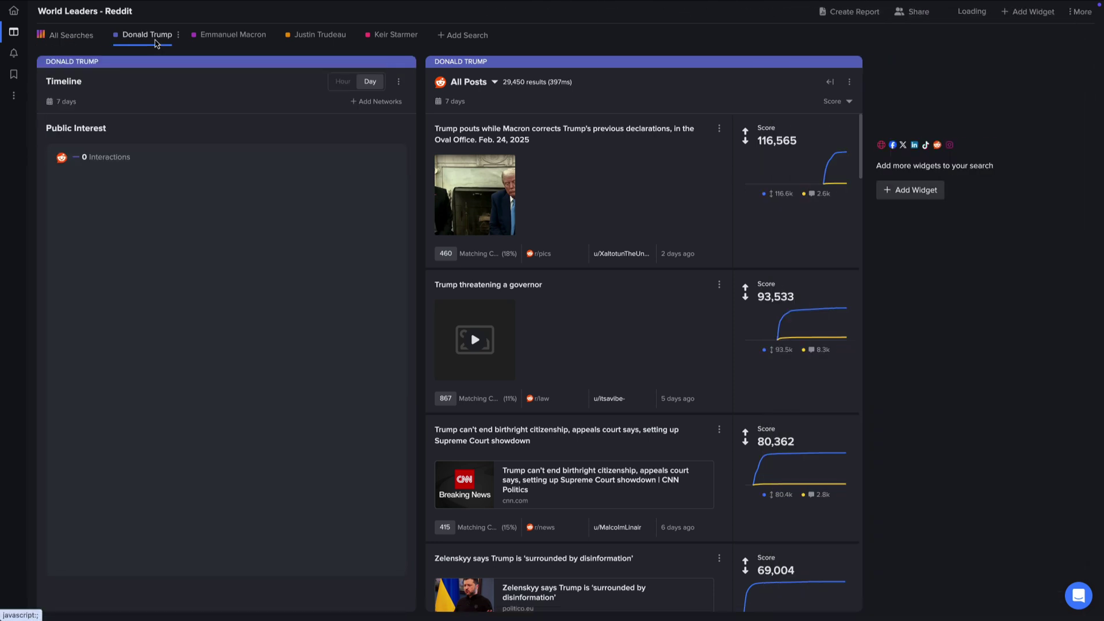
pyautogui.click(390, 103)
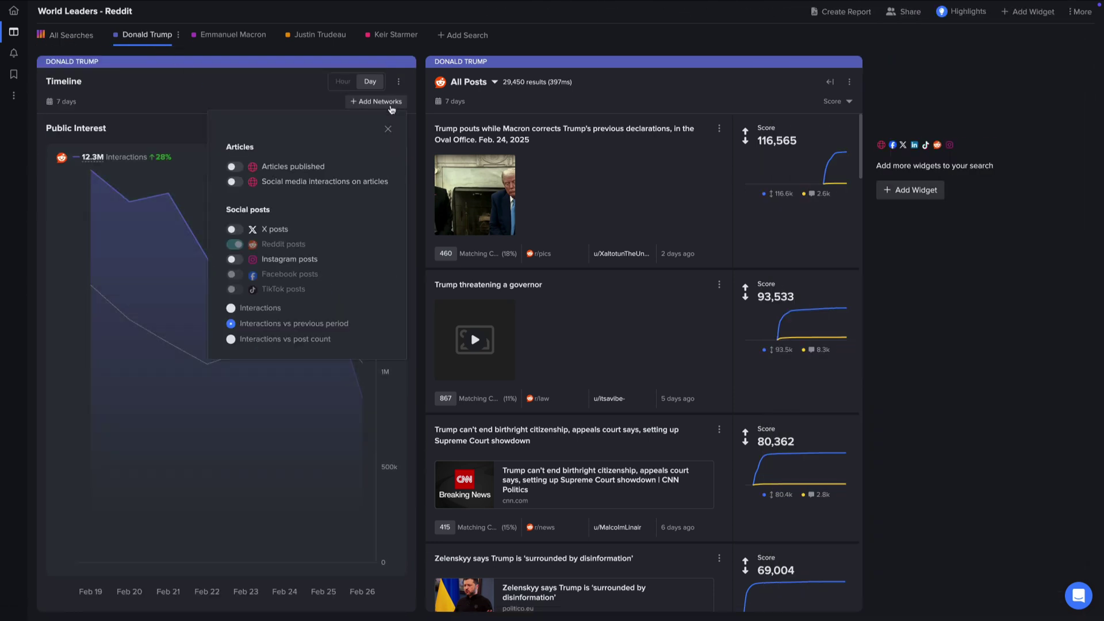
pyautogui.click(262, 309)
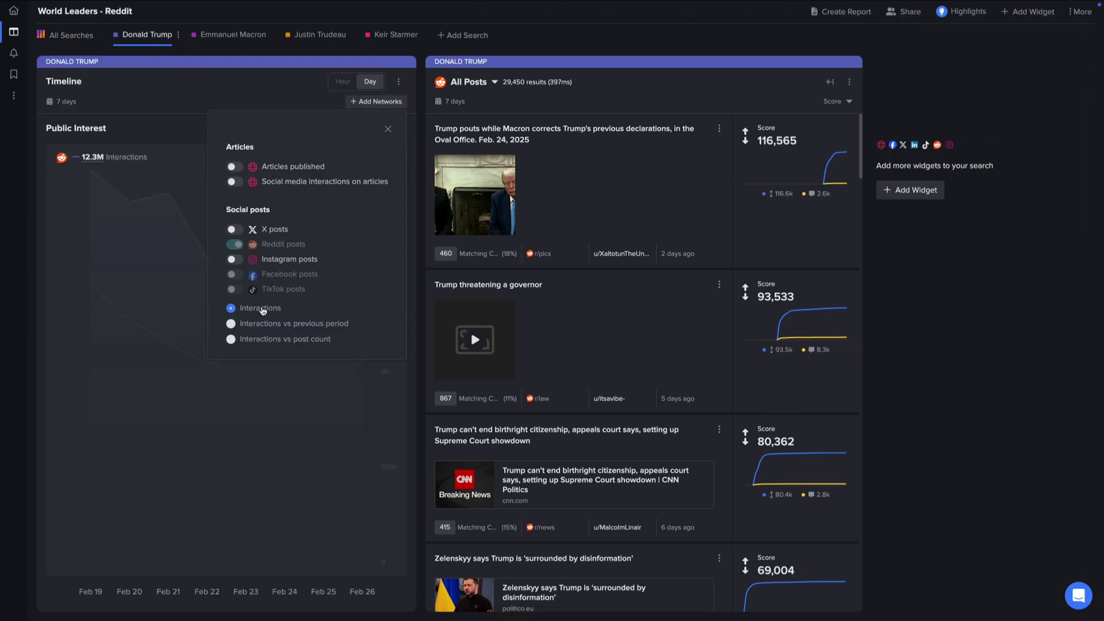
pyautogui.click(272, 339)
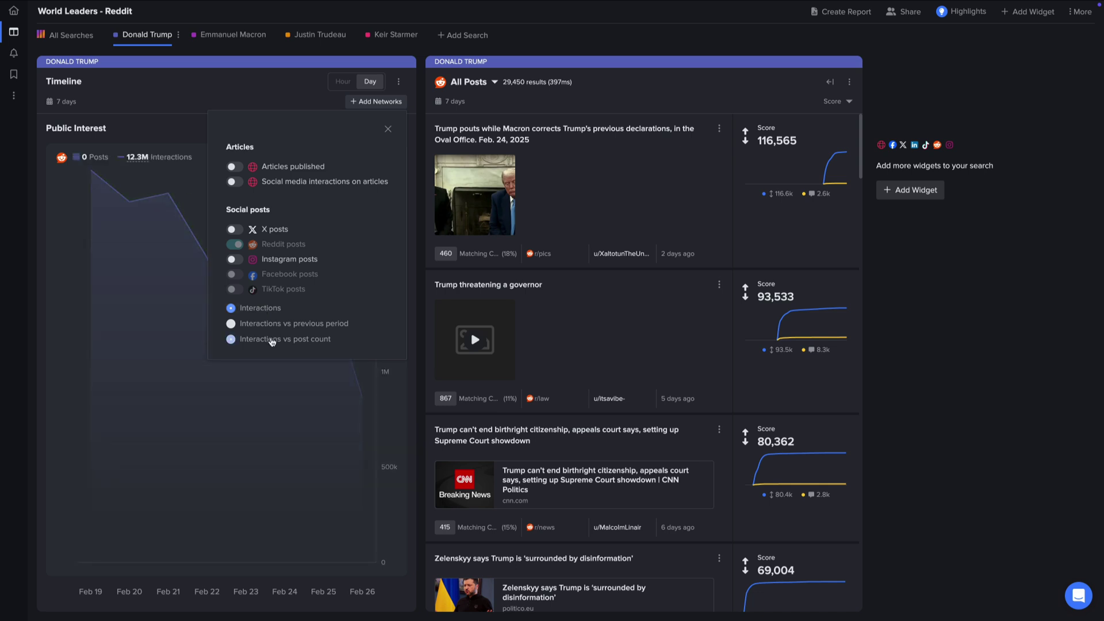
pyautogui.click(389, 132)
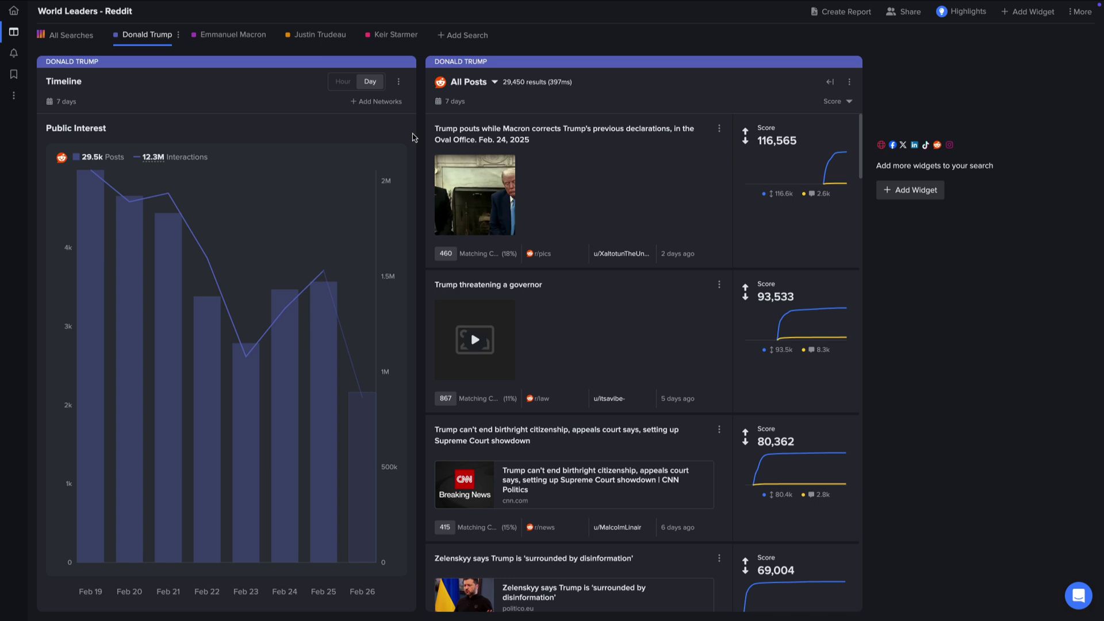
# Step: Enlarge the image of the first Reddit post in the Donald Trump results
pyautogui.click(482, 186)
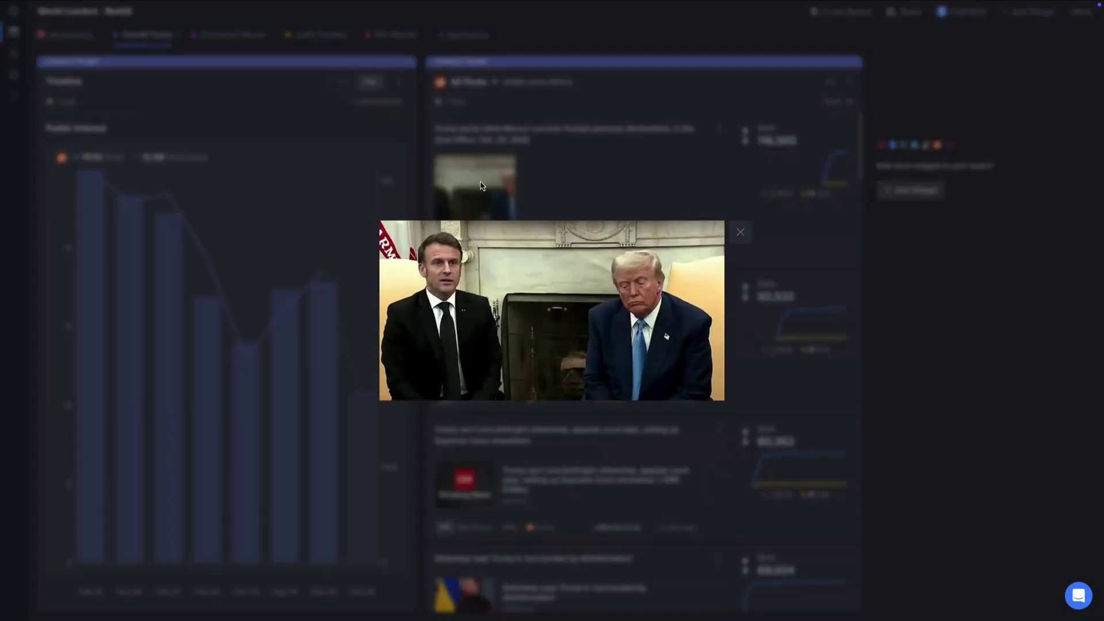